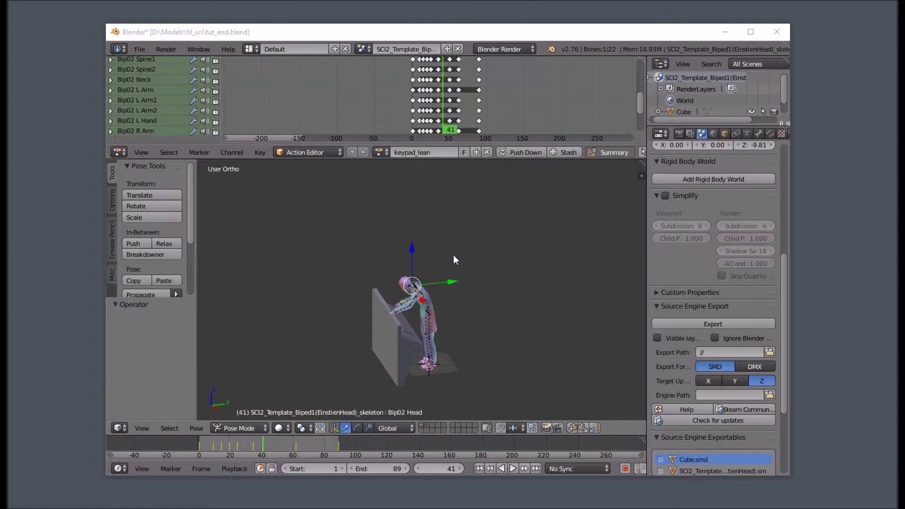
Play back the keypad_lean animation while orbiting around the leaning character.
scroll(428, 324, "up", 3)
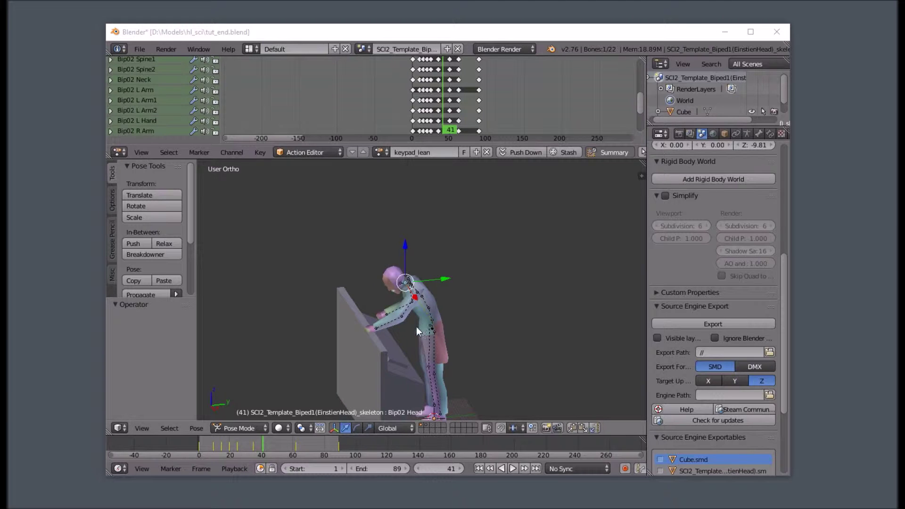
middle_click_drag(389, 335, 428, 271)
scroll(416, 313, "up", 2)
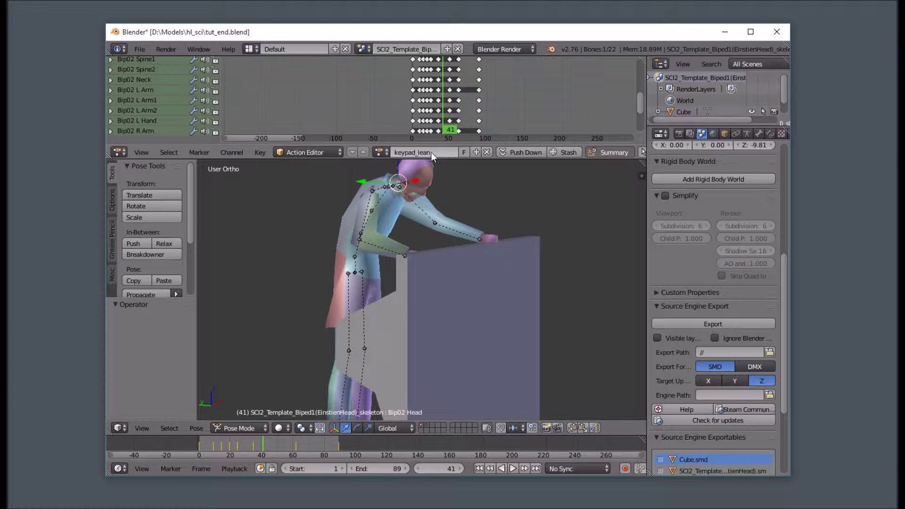
left_click(512, 468)
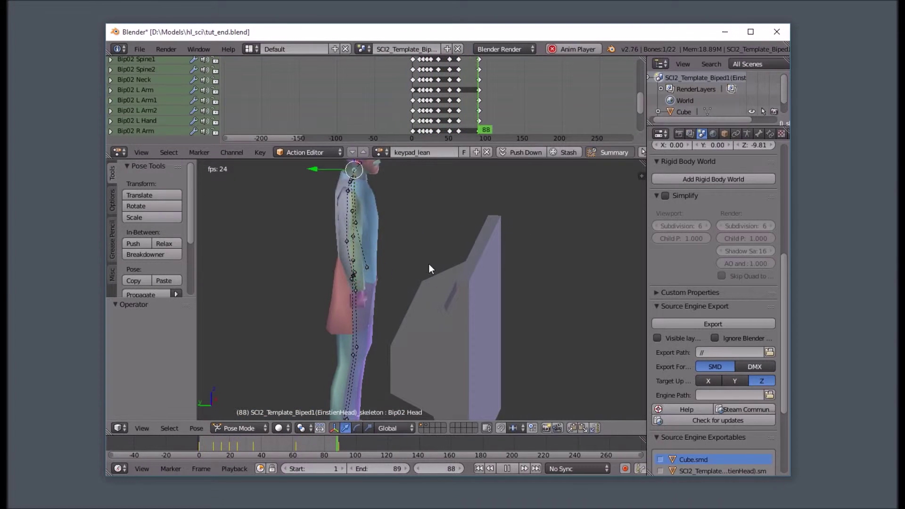
left_click(507, 469)
middle_click_drag(505, 406, 332, 323)
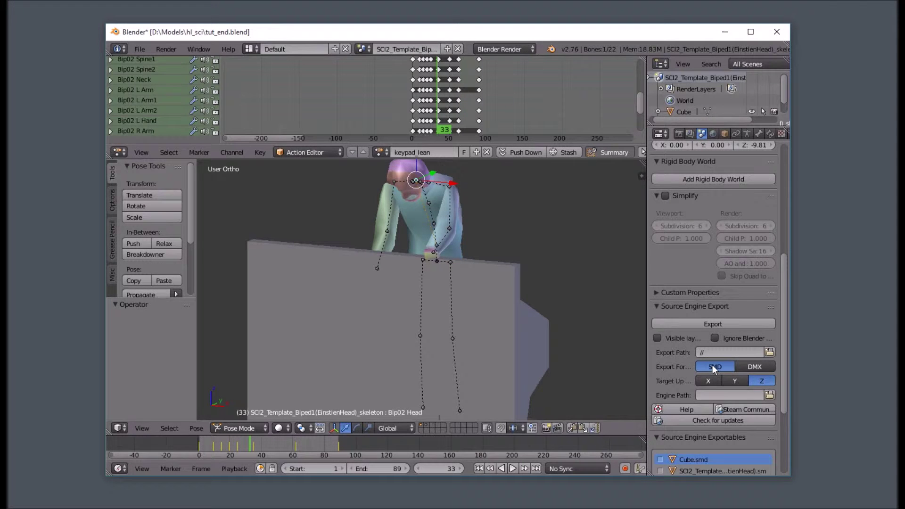
Export anims\keypad_lean.smd from Source Engine Exportables, then switch to File Explorer.
left_click_drag(781, 260, 776, 331)
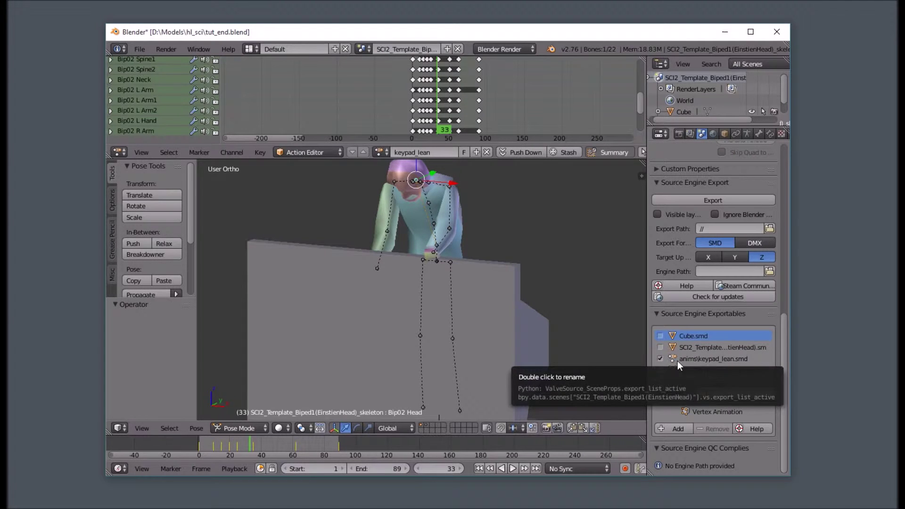
left_click(708, 203)
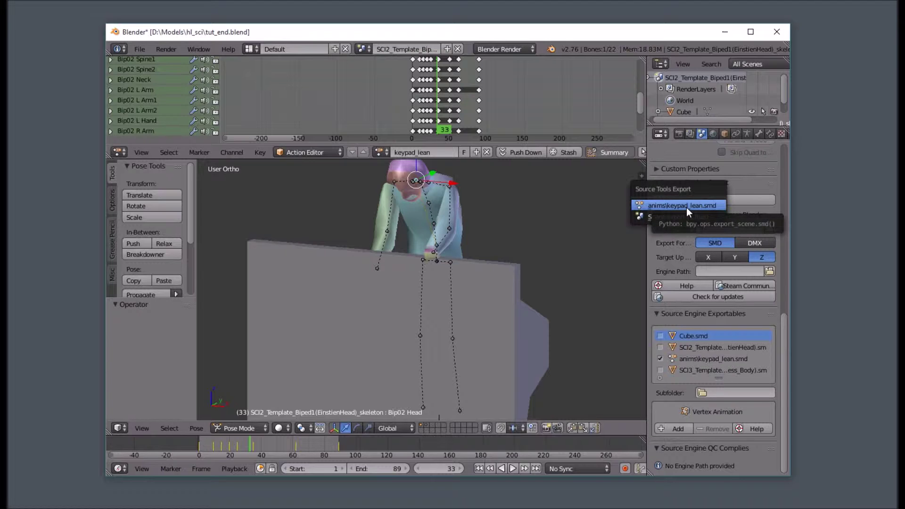
left_click(686, 207)
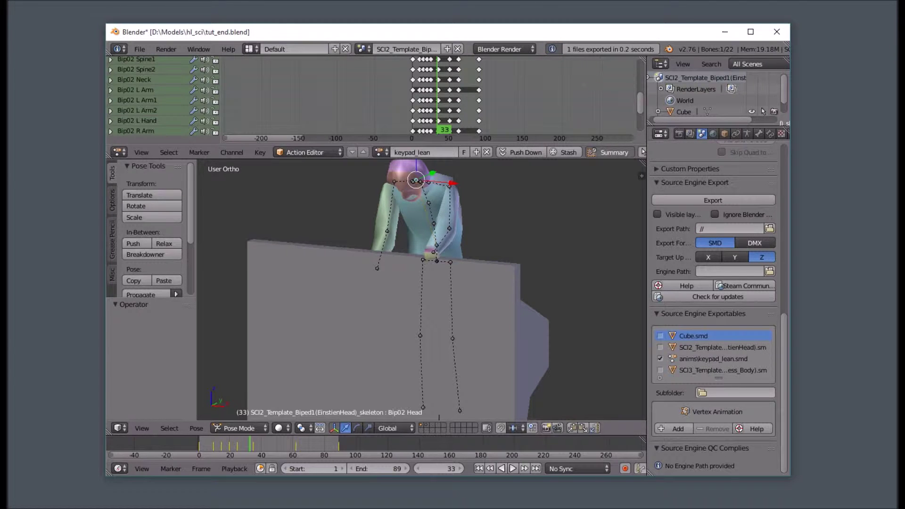
scroll(660, 49, "down", 5)
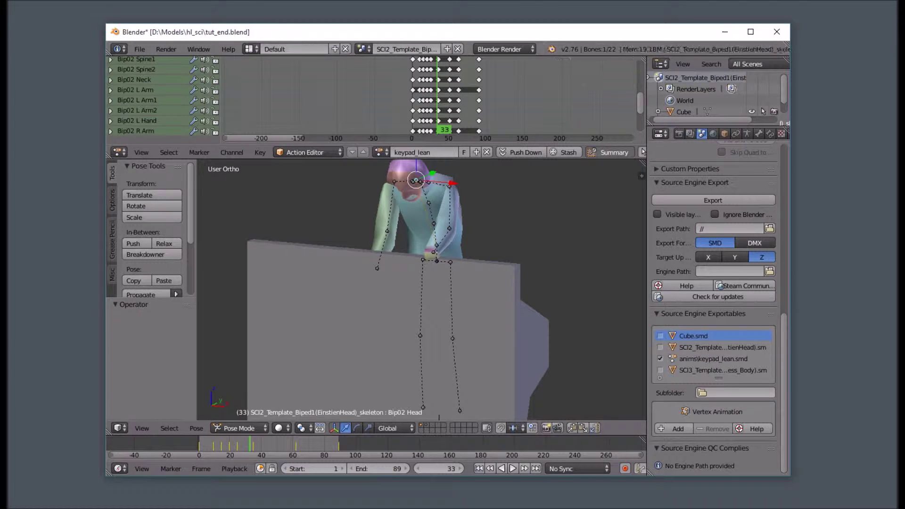
key("alt+Tab")
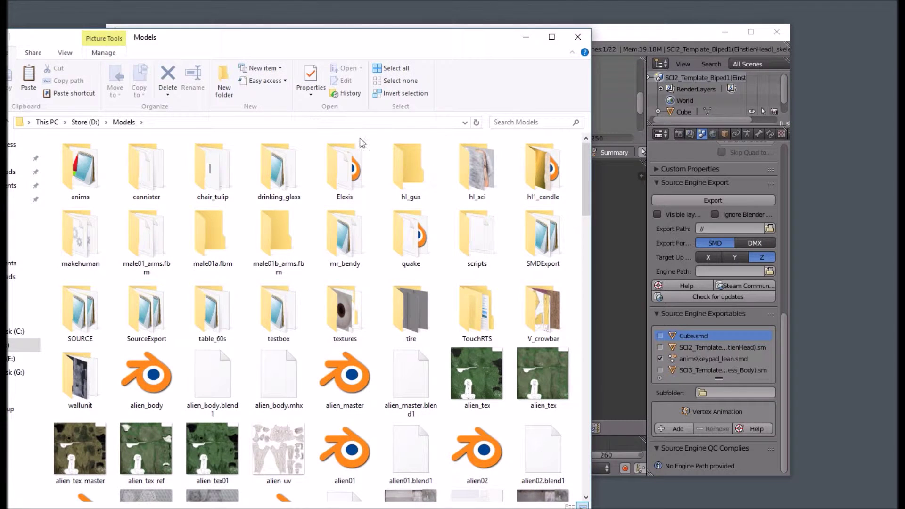
Open the hl_sci folder and browse its file list for the keypad files.
double_click(468, 163)
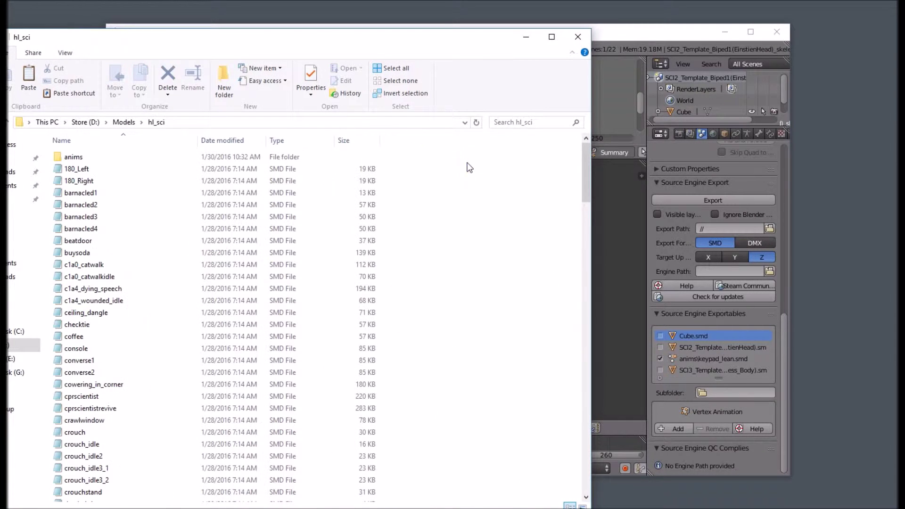
left_click_drag(368, 44, 447, 36)
left_click(175, 305)
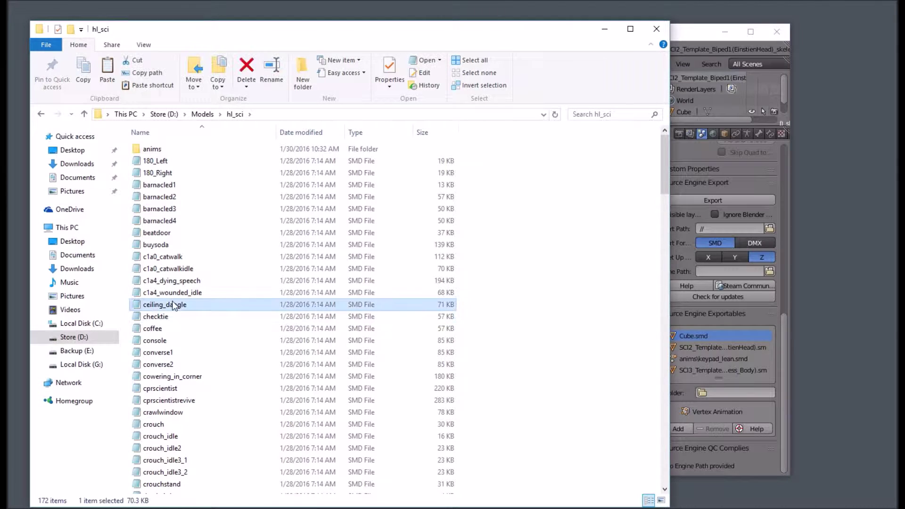
key("k")
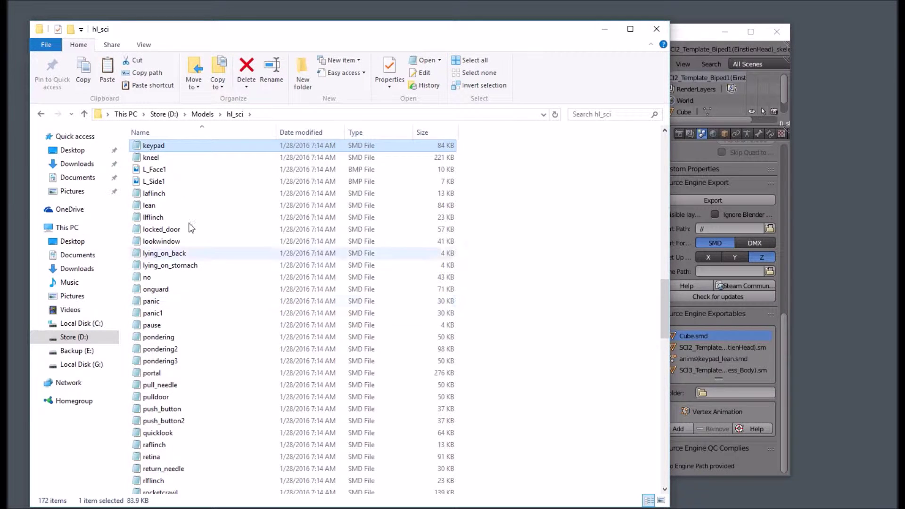
scroll(226, 334, "up", 6)
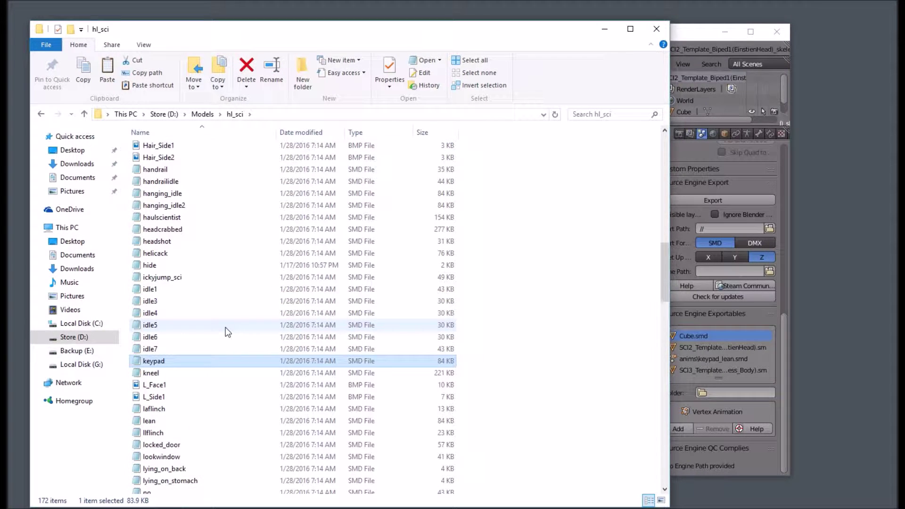
key("Home")
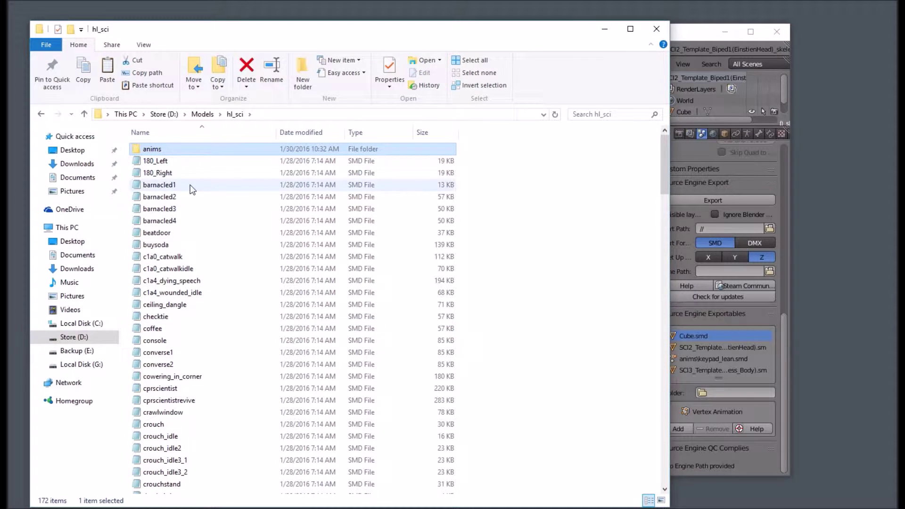
Open the anims folder to reveal the exported keypad_lean file and narrow the window.
double_click(161, 150)
left_click(166, 150)
left_click(155, 168)
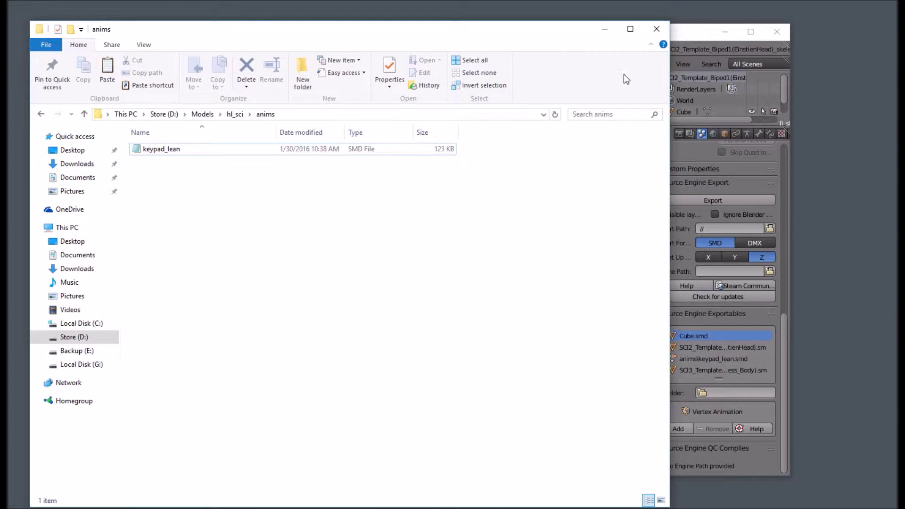
left_click_drag(670, 76, 476, 76)
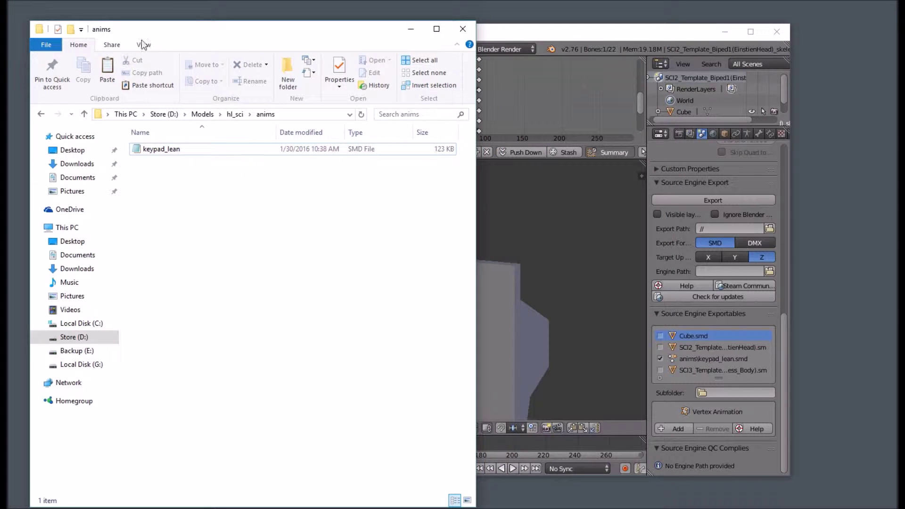
Drop keypad_lean onto the S2GSMDC_V3 converter to generate keypad_lean_fixed beside it.
key("alt+Tab")
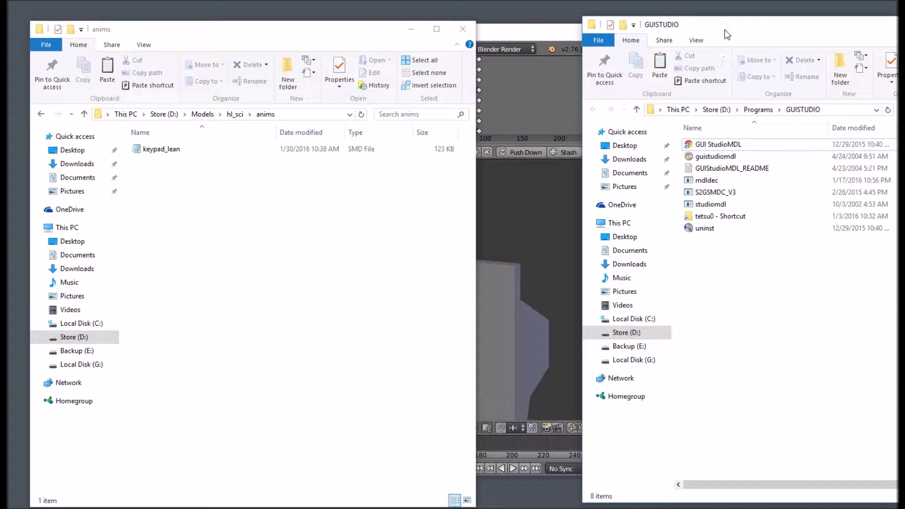
left_click_drag(717, 30, 591, 30)
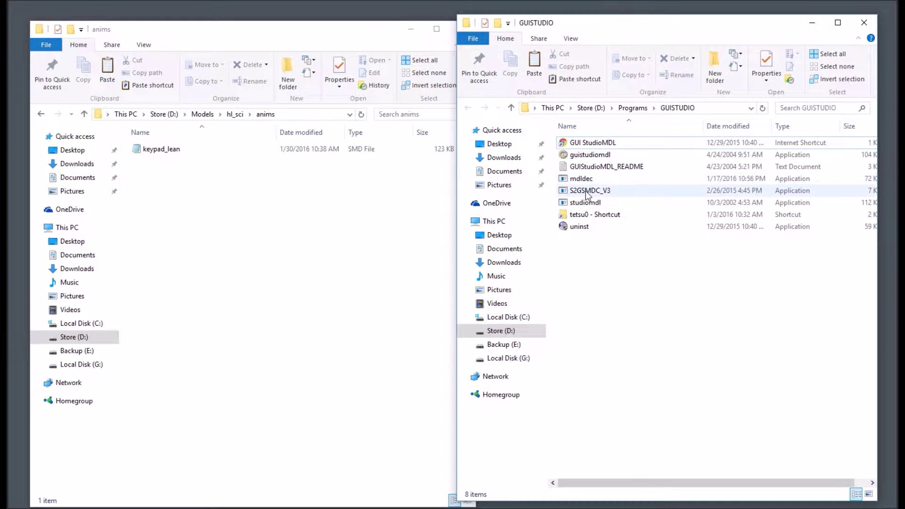
mouse_move(581, 195)
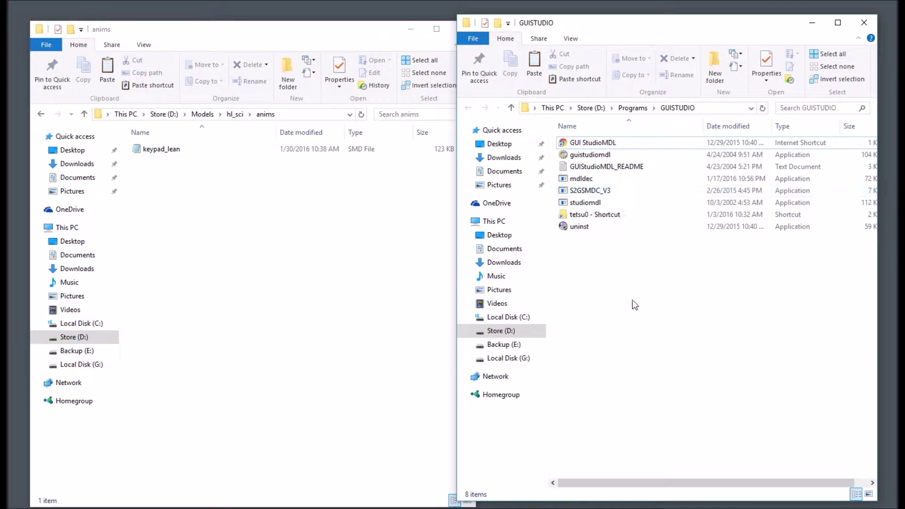
left_click_drag(150, 149, 585, 189)
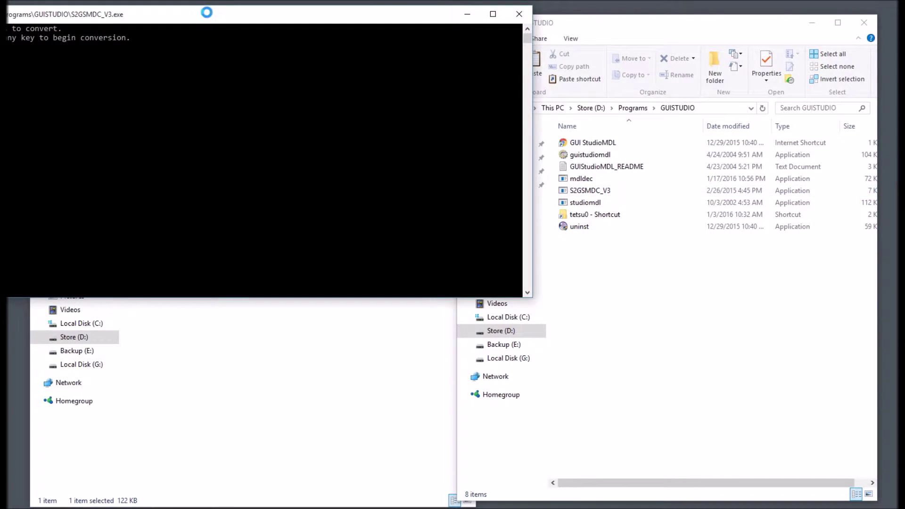
key("Return")
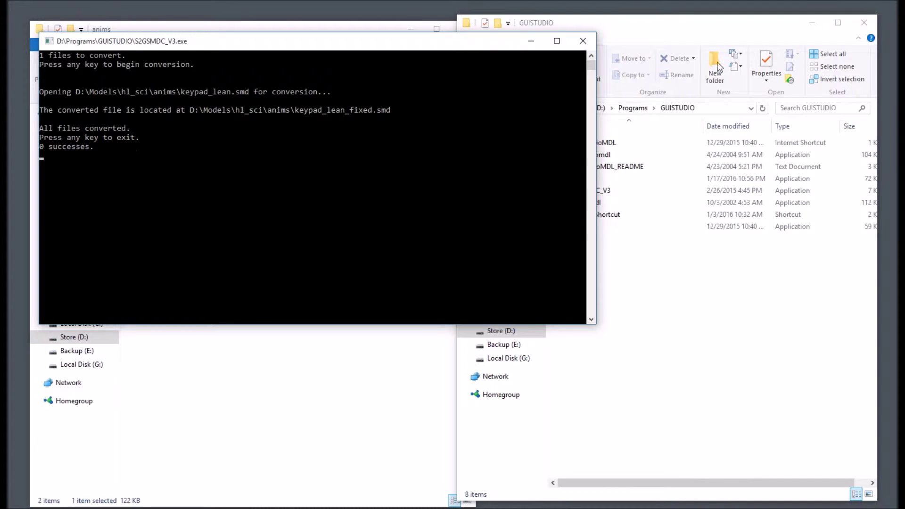
left_click(583, 41)
left_click(163, 165)
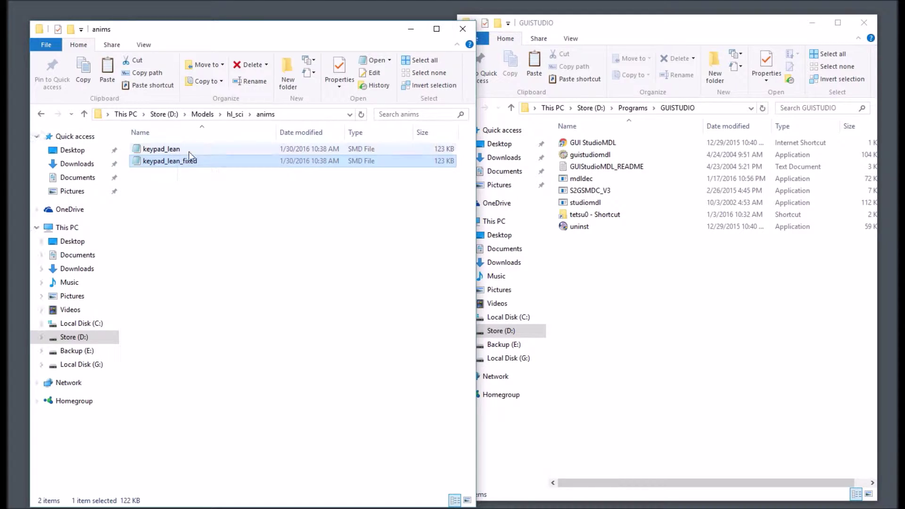
double_click(173, 151)
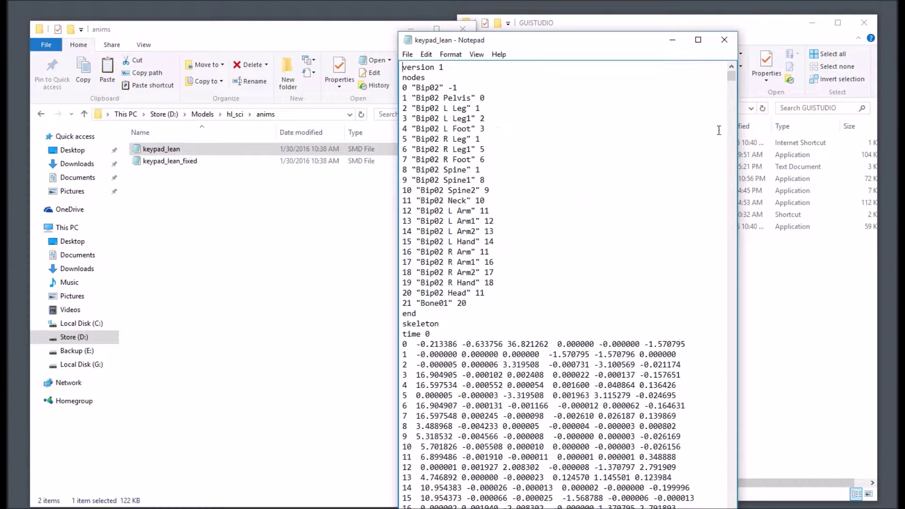
left_click_drag(732, 78, 732, 219)
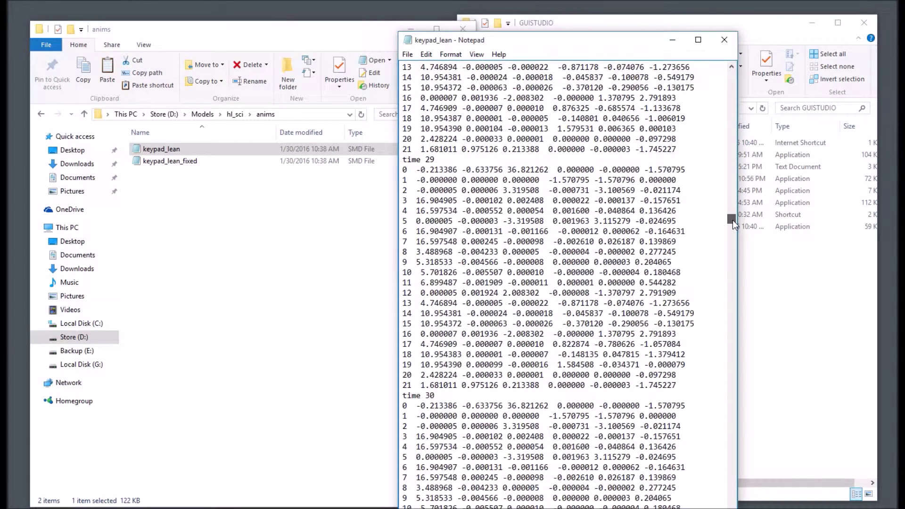
left_click(724, 40)
double_click(189, 161)
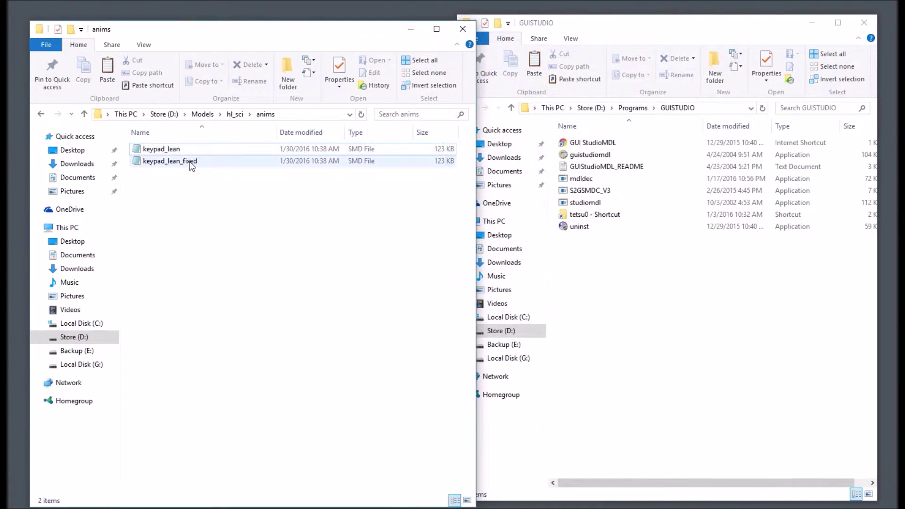
left_click_drag(731, 75, 730, 149)
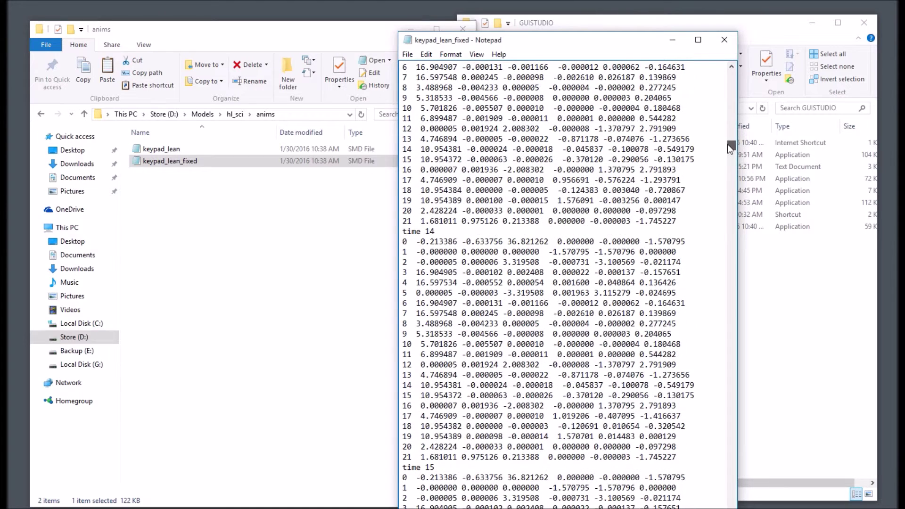
left_click(724, 39)
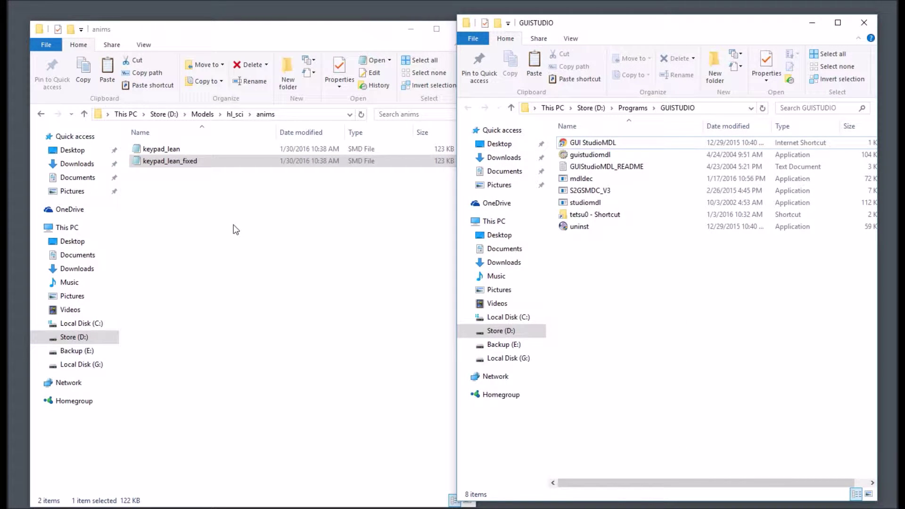
left_click(250, 270)
Copy keypad_lean_fixed from anims and paste it into the hl_sci folder.
right_click(180, 160)
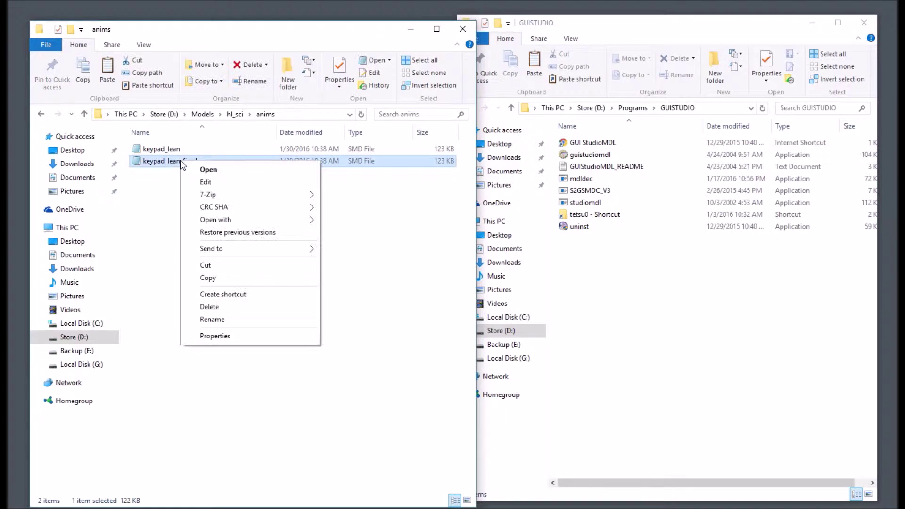
left_click(245, 278)
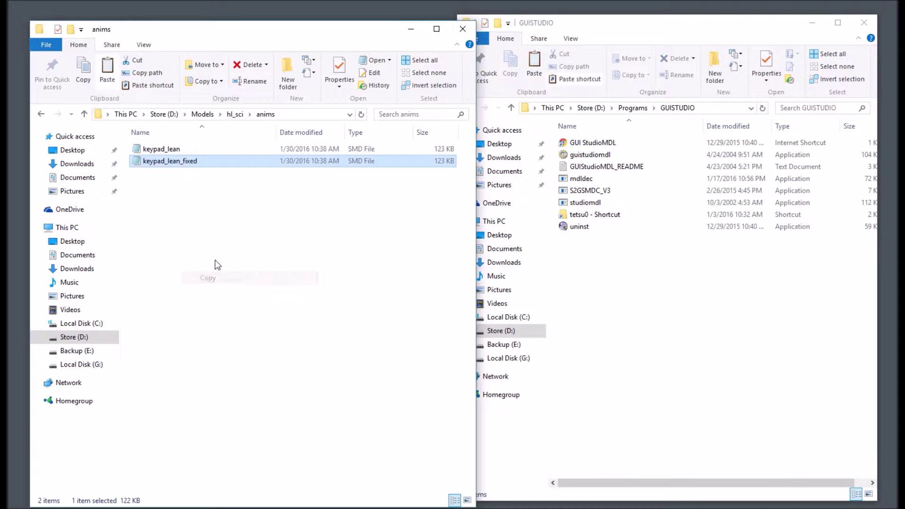
left_click(234, 116)
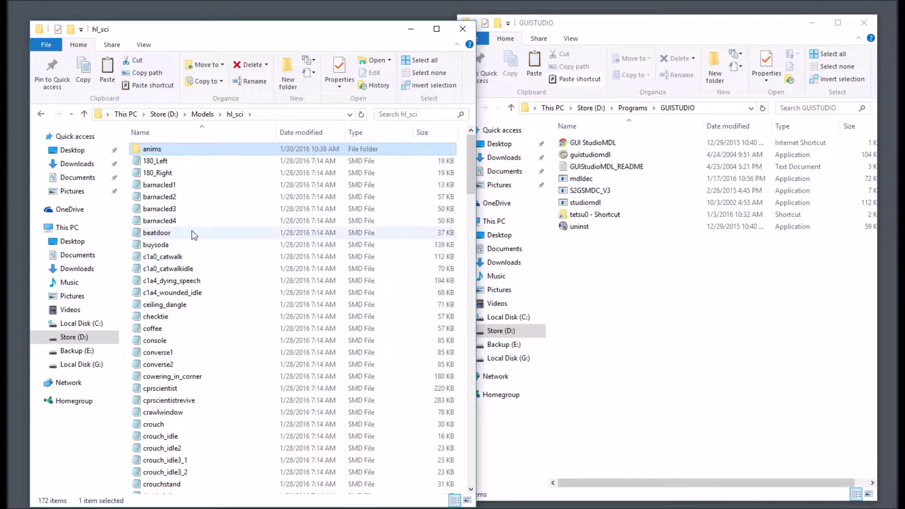
left_click(228, 336)
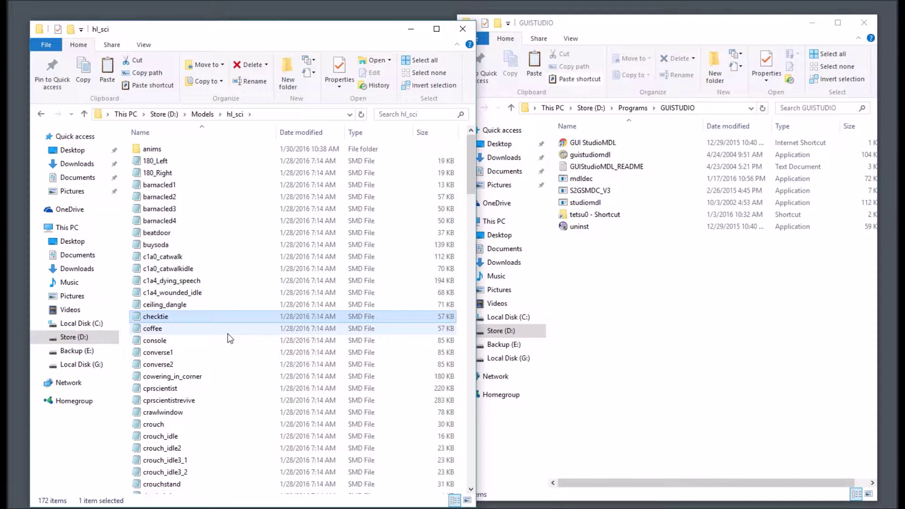
key("ctrl+v")
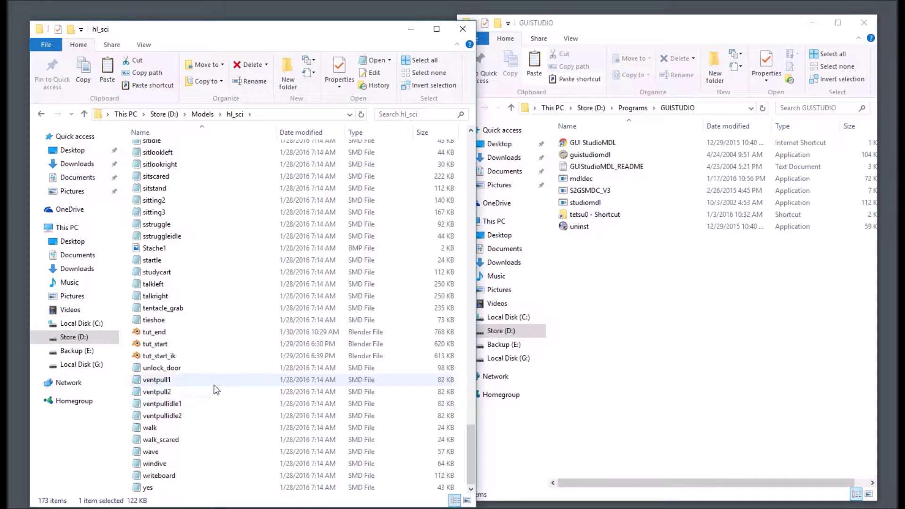
Locate and select the pasted keypad_lean_fixed file among the hl_sci files.
key("Up")
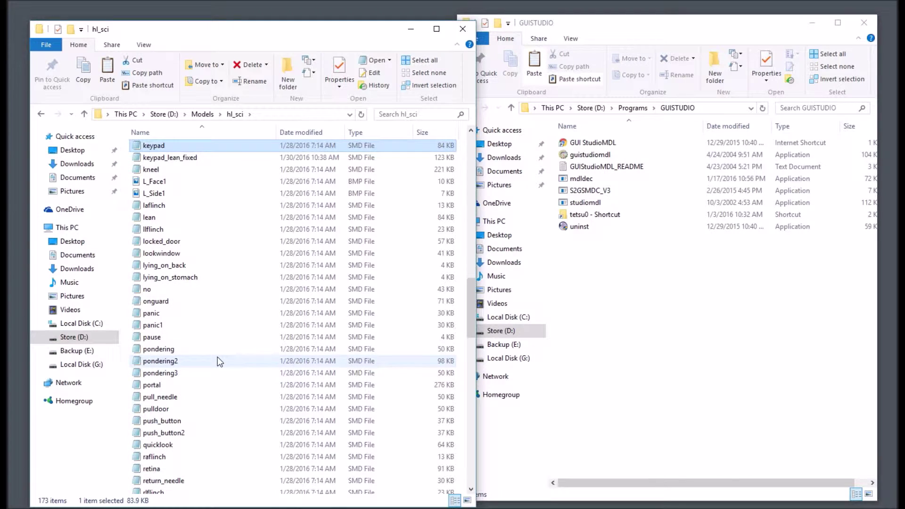
left_click(186, 161)
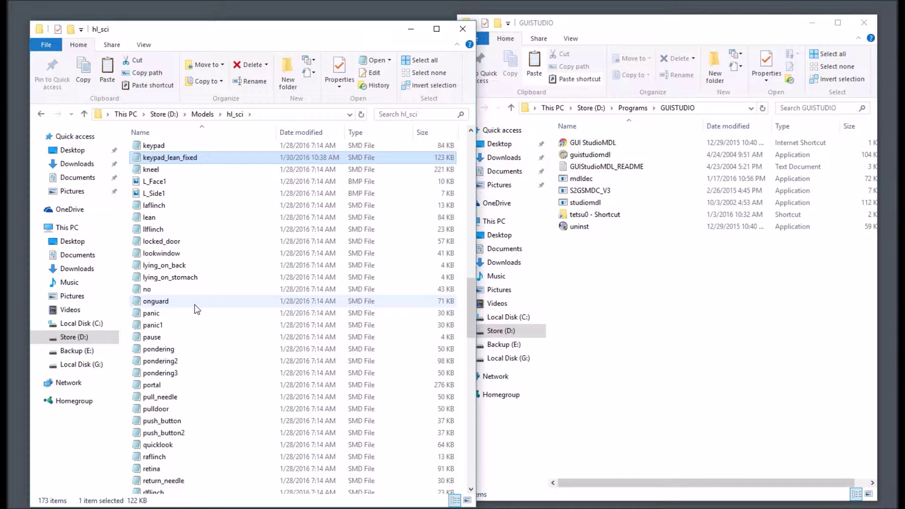
key("s")
scroll(206, 303, "down", 10)
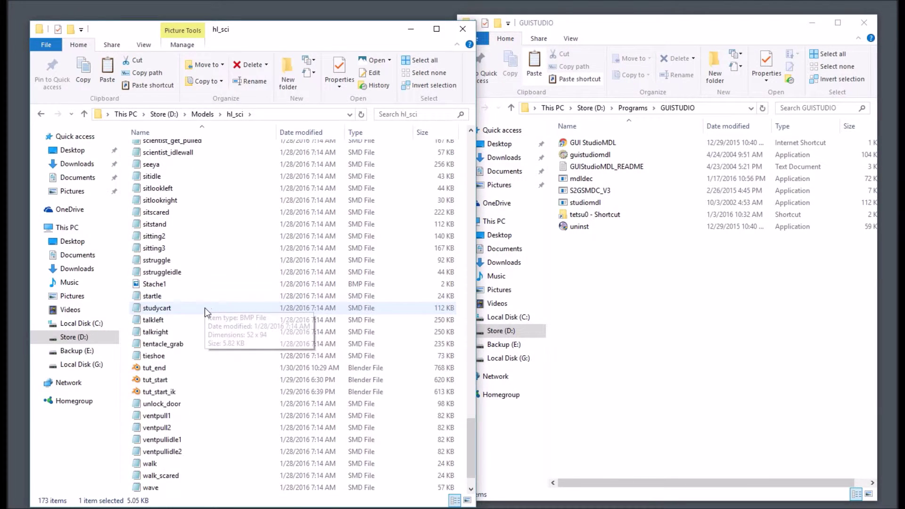
scroll(204, 307, "up", 5)
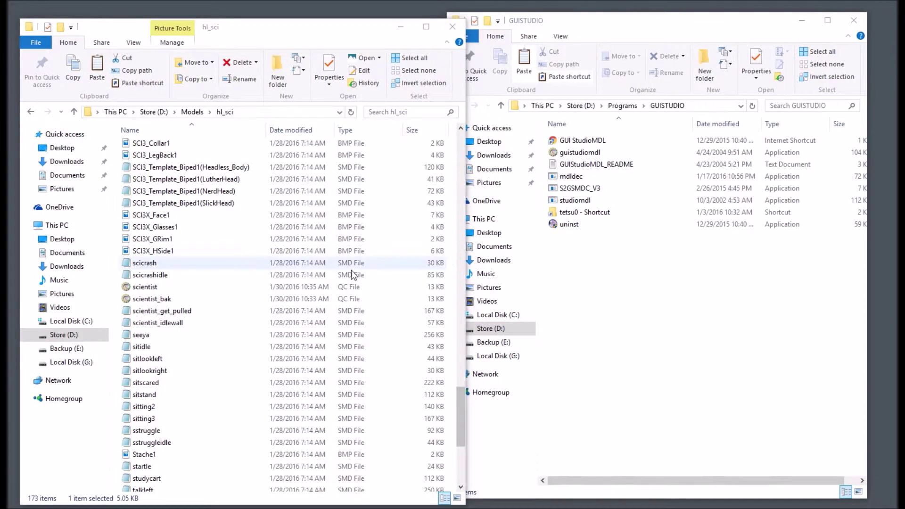
Open scientist.qc in Notepad and scroll to the end of the script.
left_click(158, 289)
right_click(149, 290)
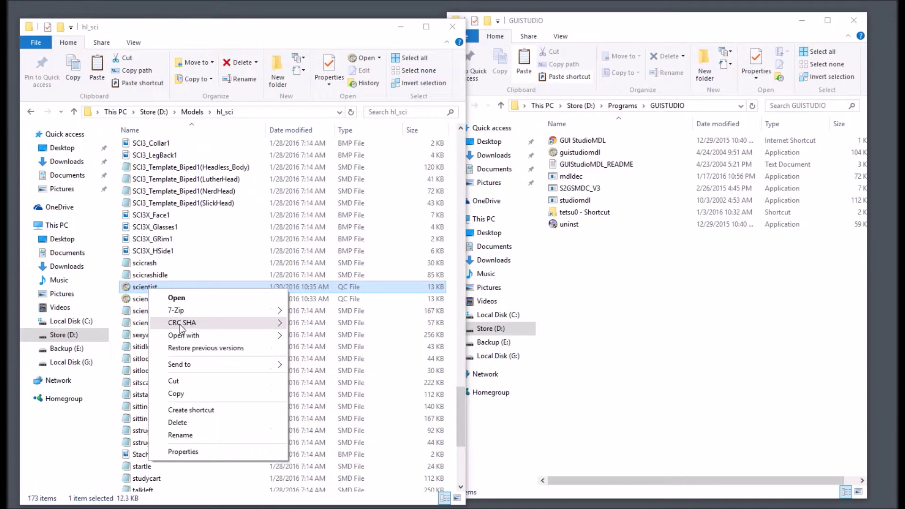
mouse_move(183, 335)
left_click(318, 360)
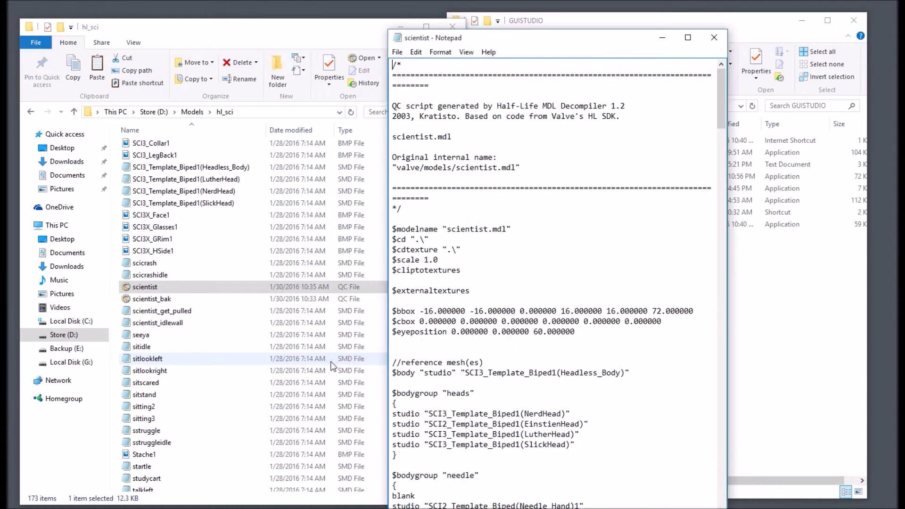
left_click_drag(722, 88, 731, 478)
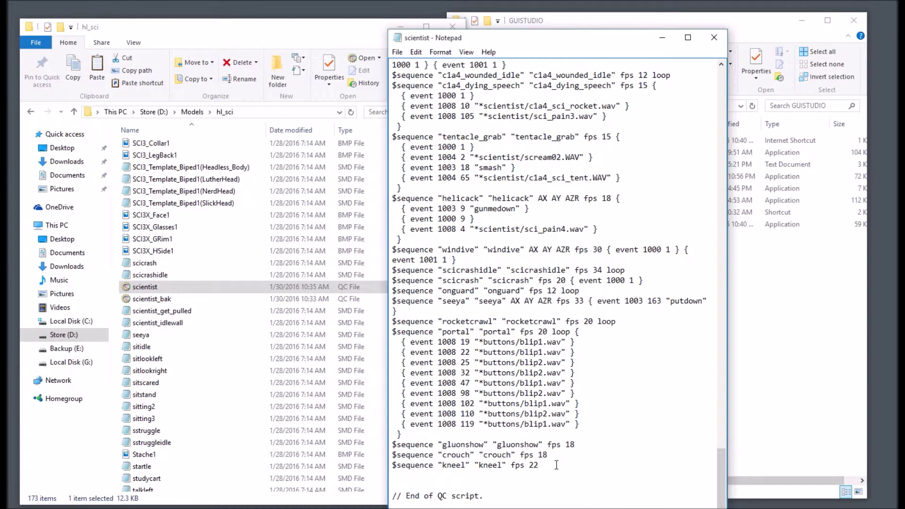
Duplicate the kneel $sequence line directly below itself.
left_click_drag(538, 466, 388, 466)
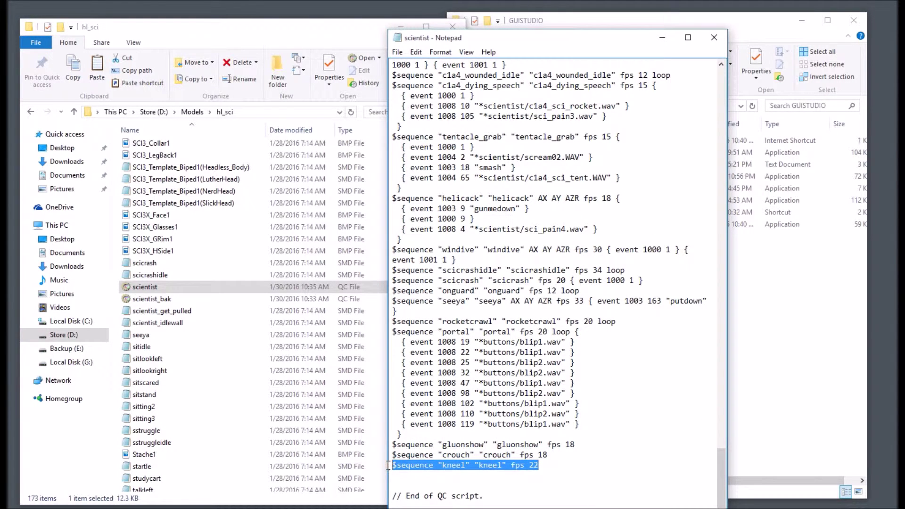
key("ctrl+c")
left_click(415, 472)
key("ctrl+v")
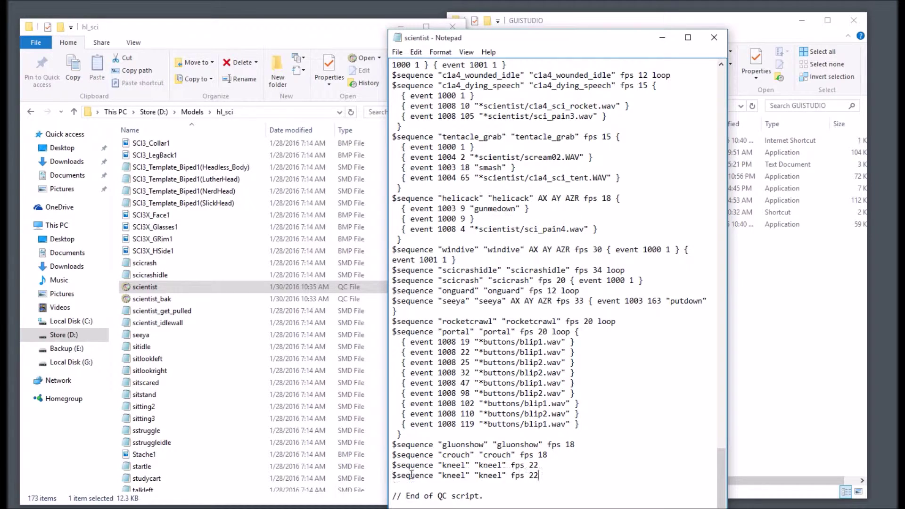
Rename both names on the copied line to "keypad_lean_fixed", keeping fps 24.
left_click_drag(443, 476, 458, 477)
type("keypad")
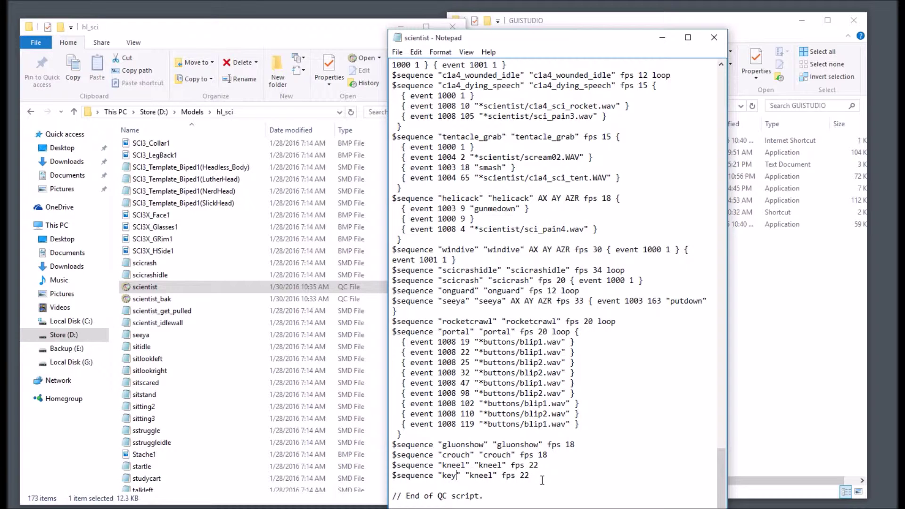
type("_lean_fixed")
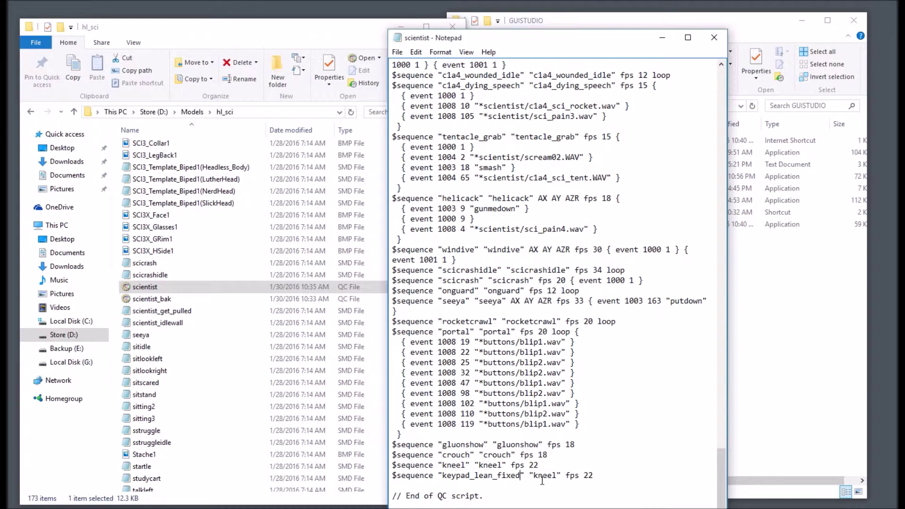
key("Delete")
key("Delete")
key("Delete")
key("Delete")
key("Delete")
type("keypas_")
key("BackSpace")
key("BackSpace")
key("BackSpace")
type("ad_lean_fixed")
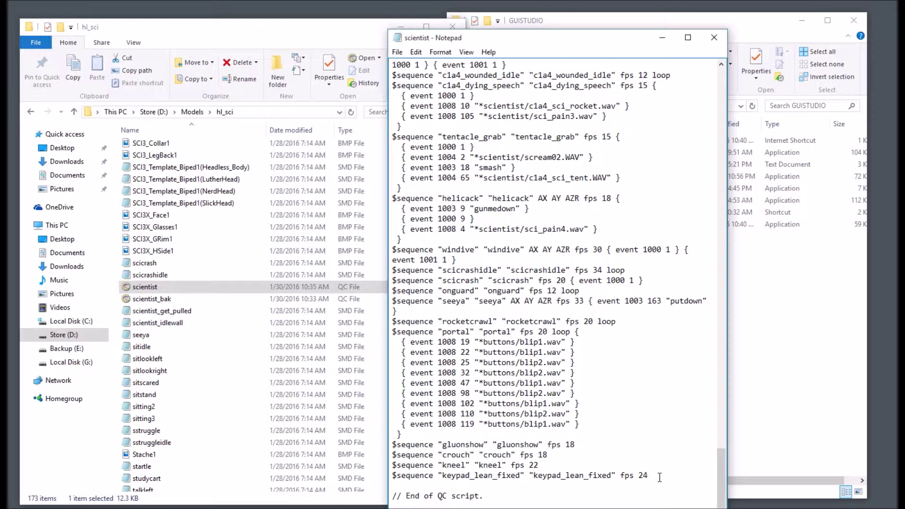
key("alt+Tab")
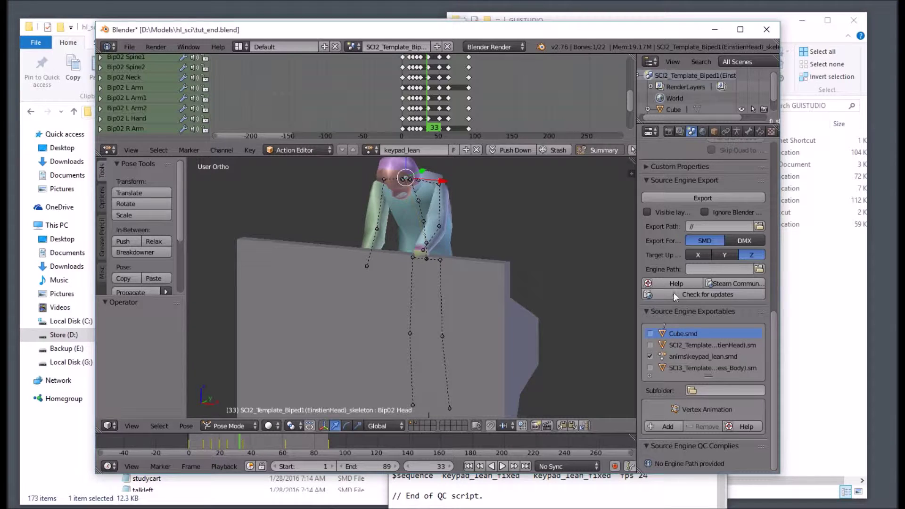
left_click(670, 132)
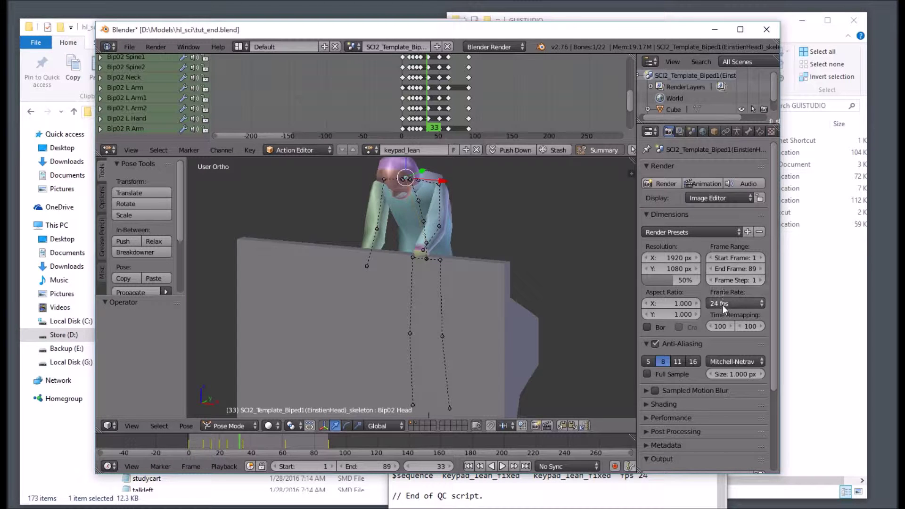
left_click(715, 29)
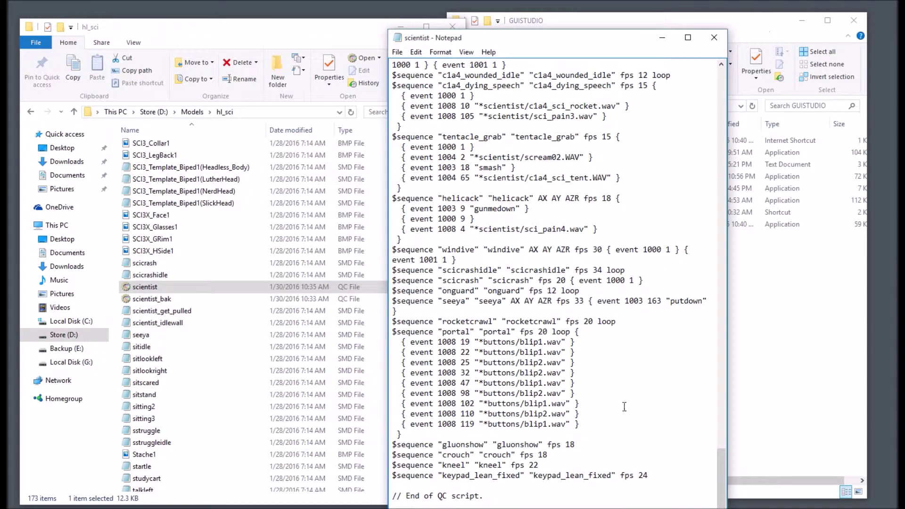
Save the edited scientist QC script and close Notepad.
left_click(398, 52)
left_click(417, 89)
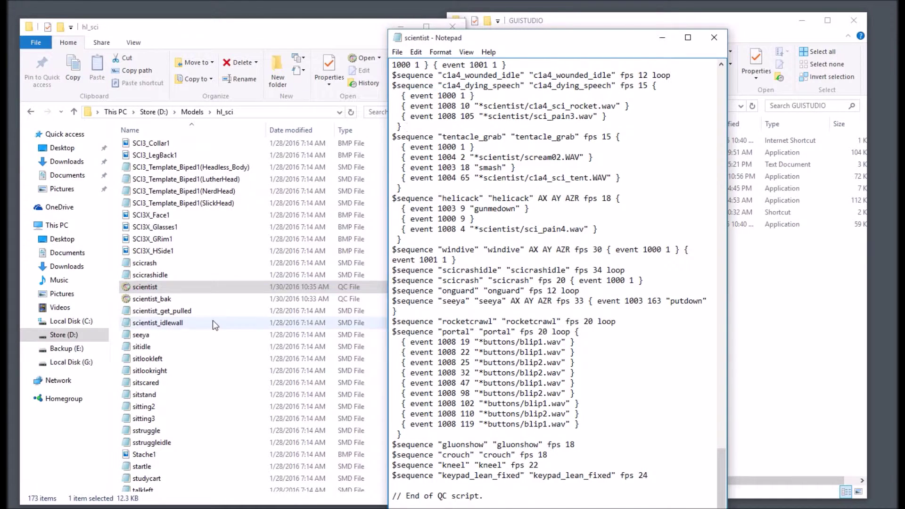
left_click(713, 38)
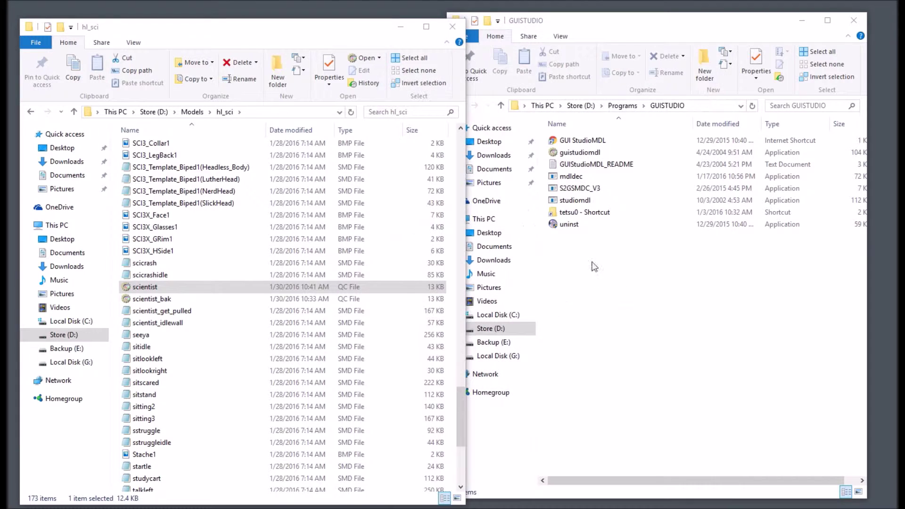
Compile scientist.qc with studiomdl, then select the new scientist.mdl.
left_click(165, 277)
left_click(152, 288)
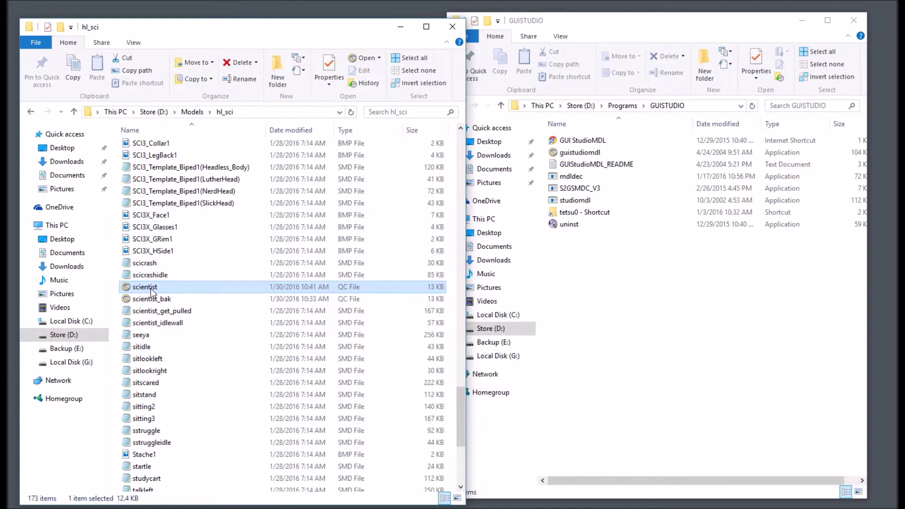
left_click_drag(157, 293, 589, 198)
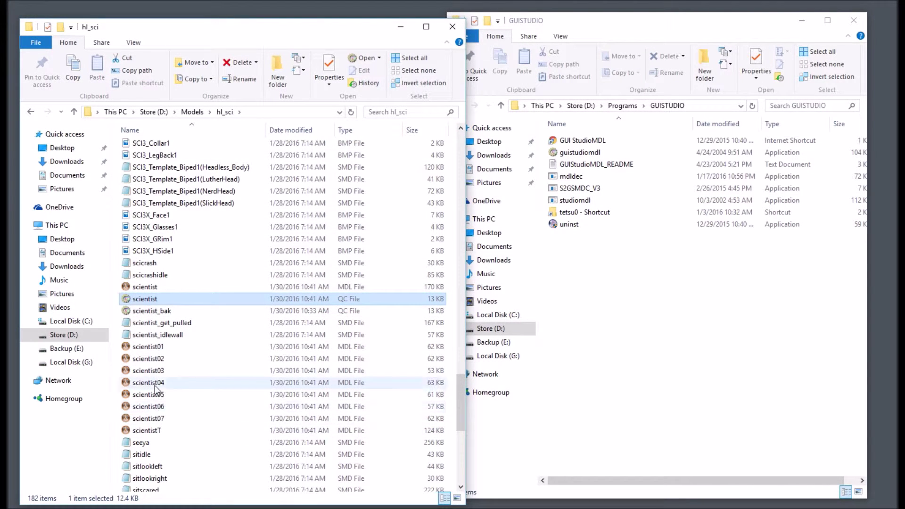
left_click(152, 287)
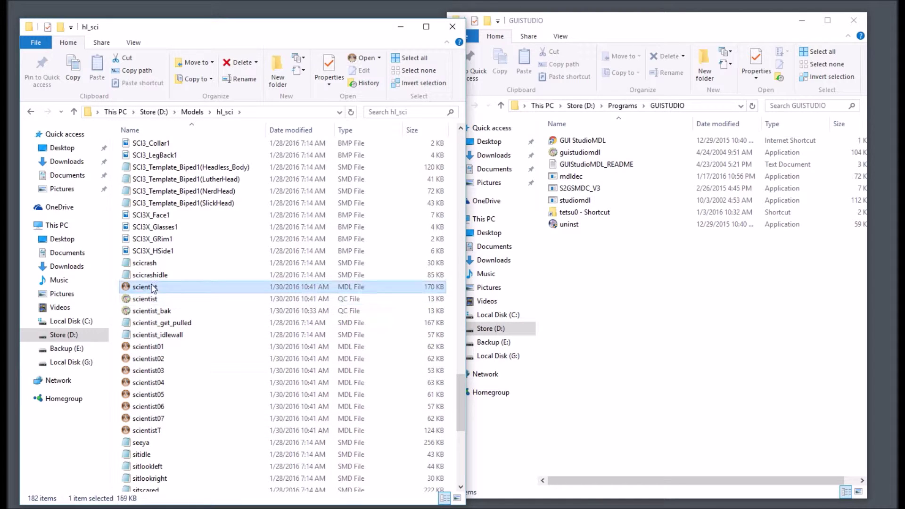
Open scientist.mdl in the model viewer and play the keypad_lean_fixed sequence from a side view.
double_click(142, 288)
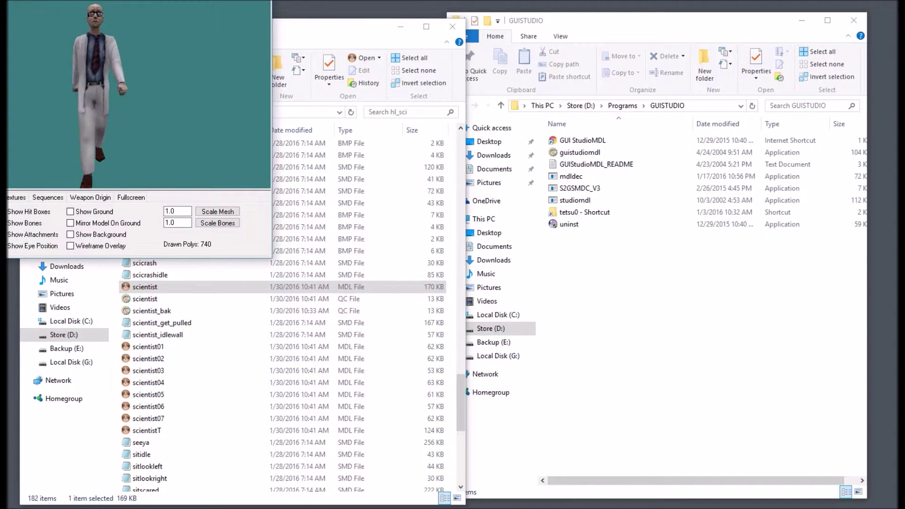
left_click_drag(293, 207, 491, 212)
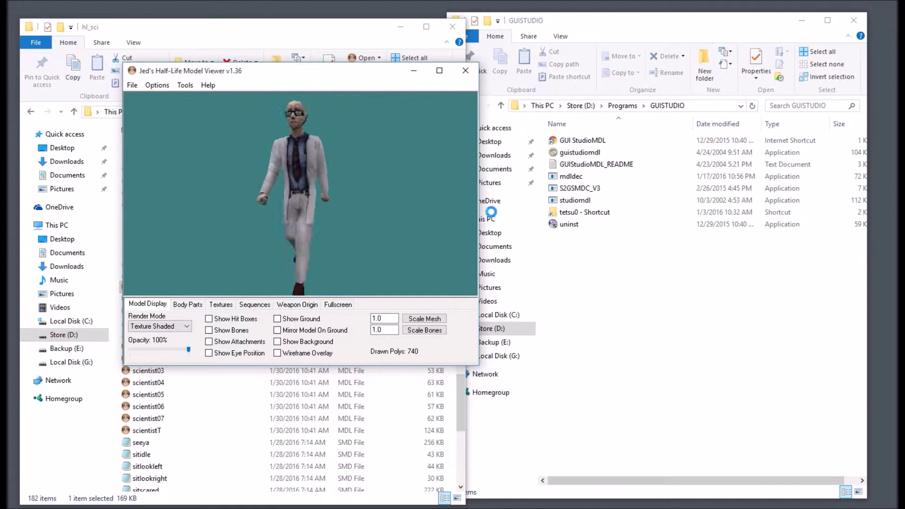
left_click(254, 305)
left_click(236, 327)
left_click_drag(238, 351, 238, 507)
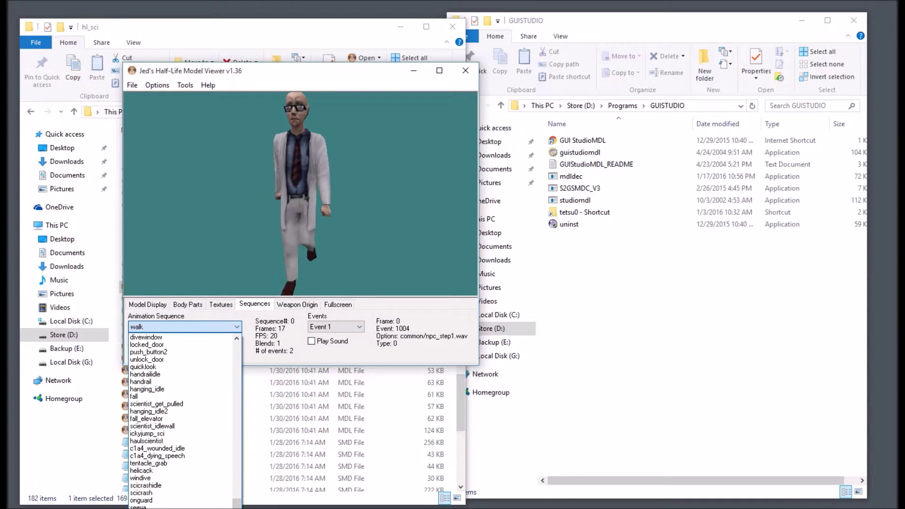
left_click(151, 396)
mouse_move(316, 214)
left_mouse_down()
mouse_move(358, 211)
mouse_move(177, 219)
mouse_move(340, 224)
mouse_move(304, 219)
left_mouse_up()
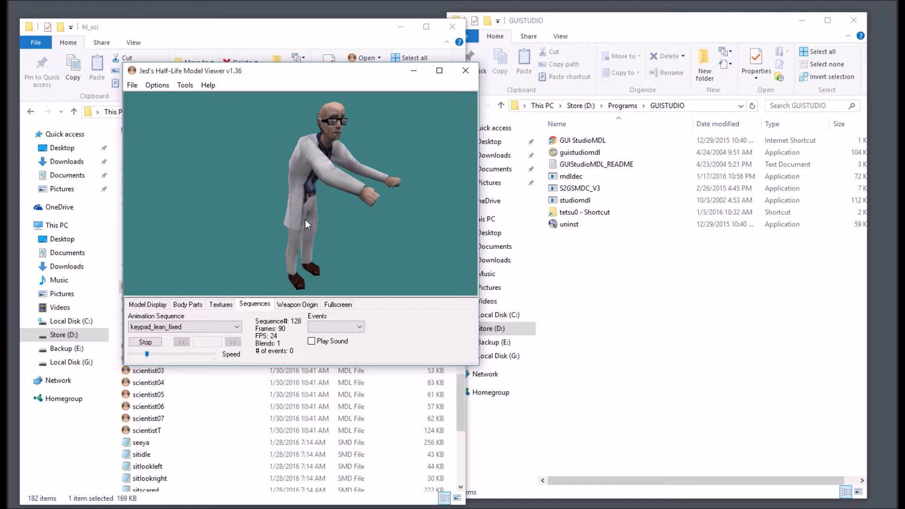